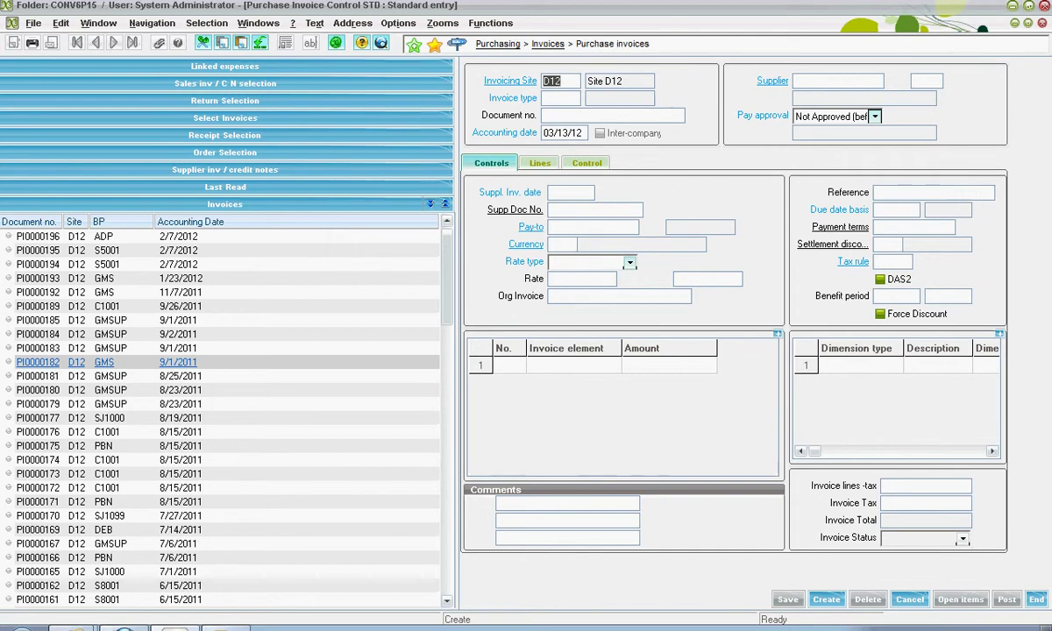
- Set the invoice type to PIN (Purchase Invoice) for site D12 and enter SMITHCO as the supplier
key("Tab")
key("F12")
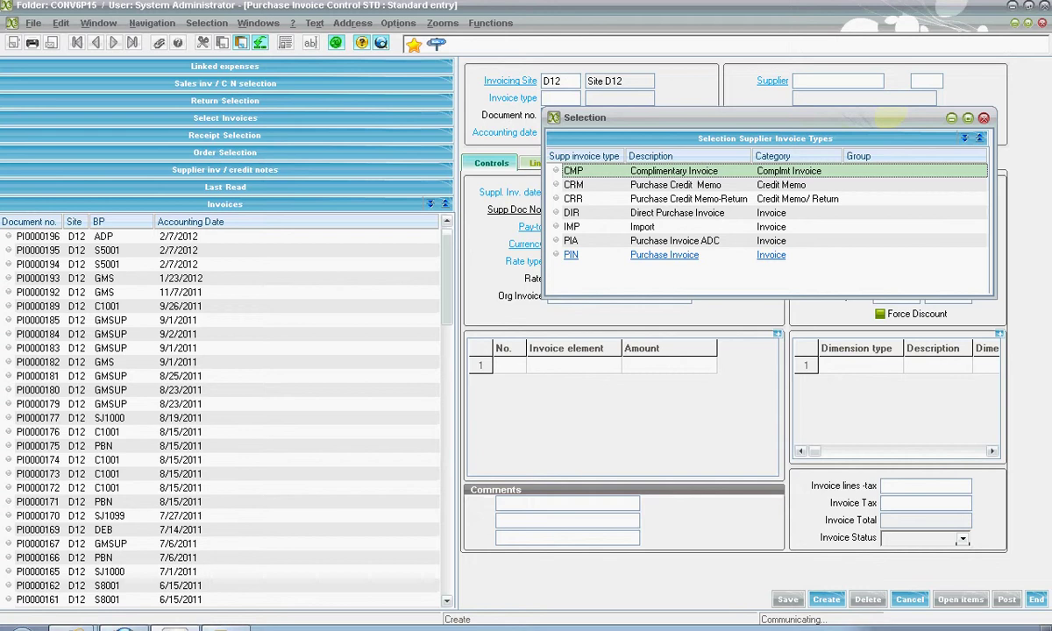
left_click(571, 254)
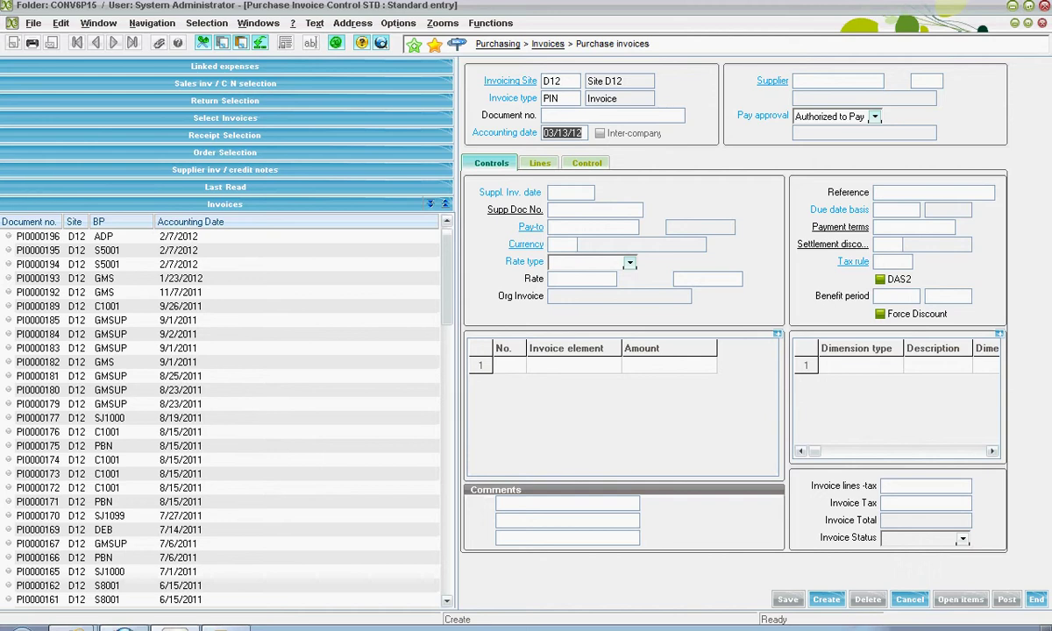
left_click(794, 80)
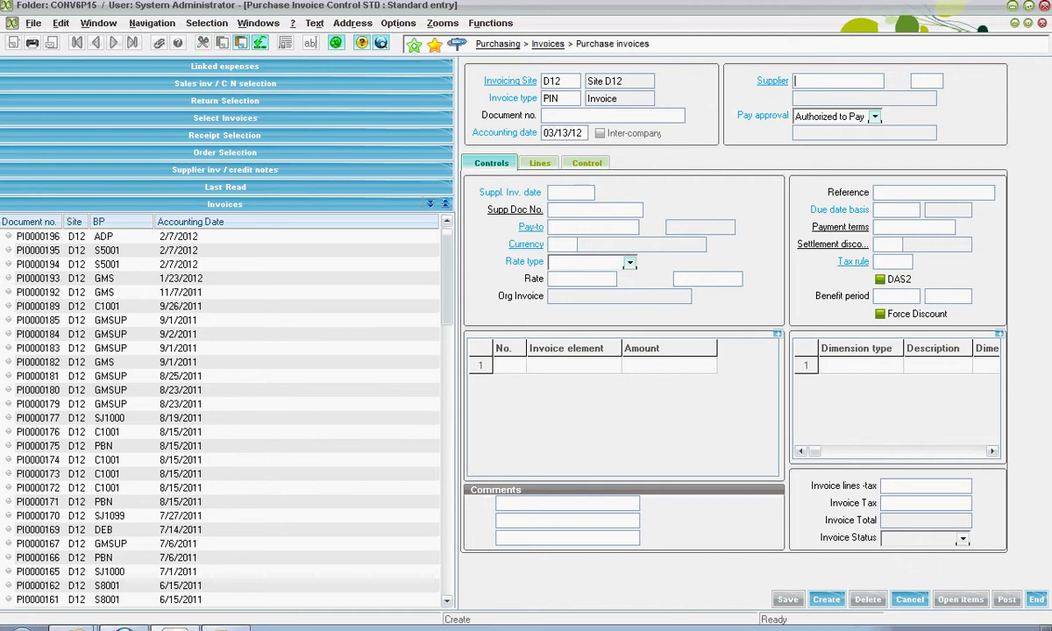
type("SMITHCO")
key("Tab")
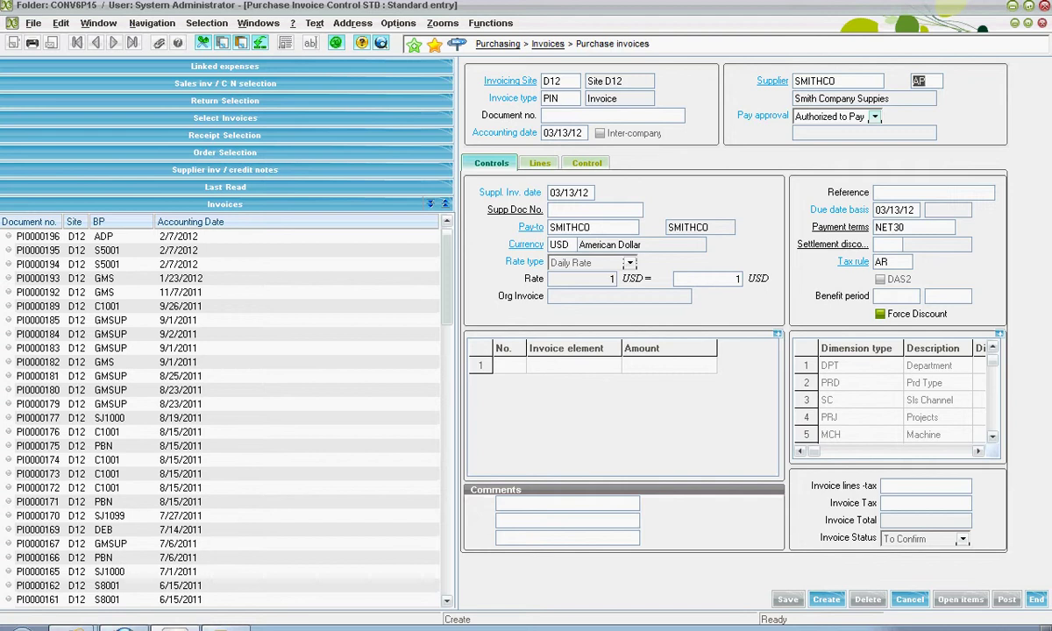
key("Tab")
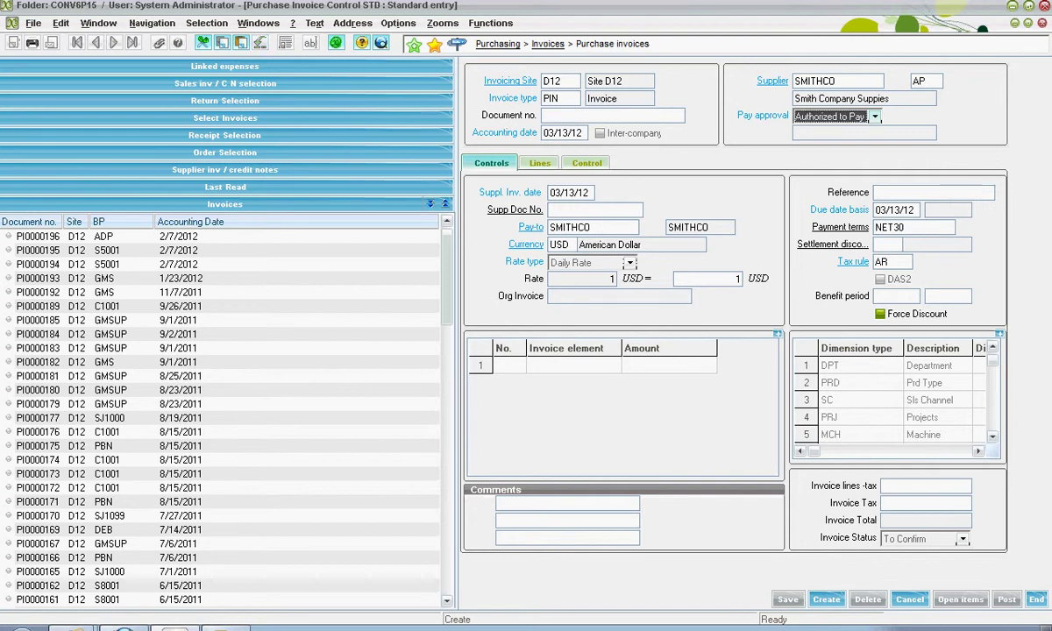
- Examine the available pay approval options, keeping Authorized to Pay
left_click(874, 117)
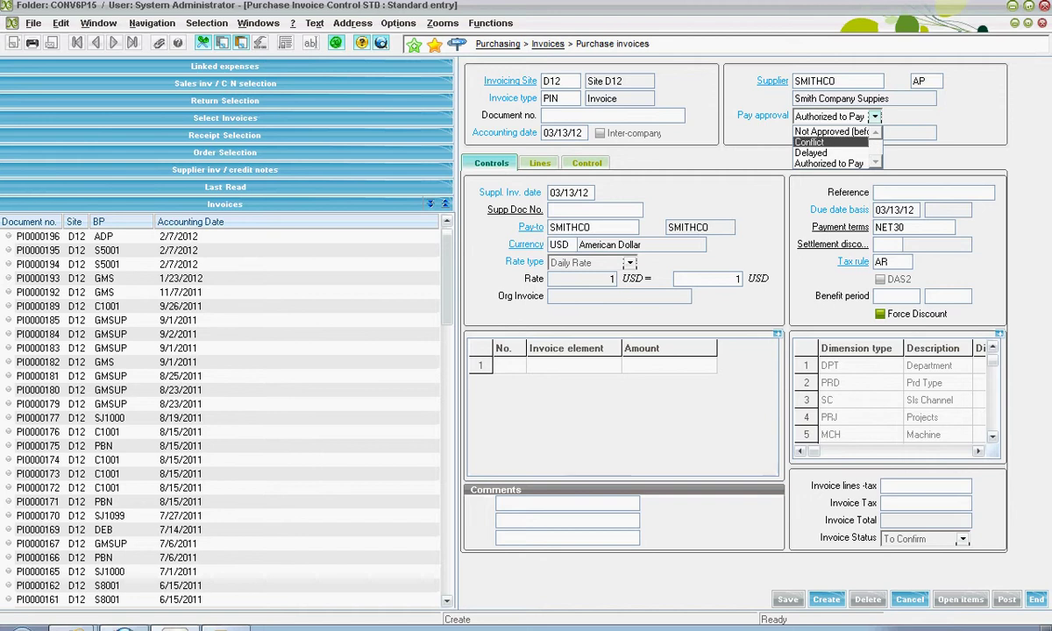
key("Up")
key("Down")
key("Down")
key("Down")
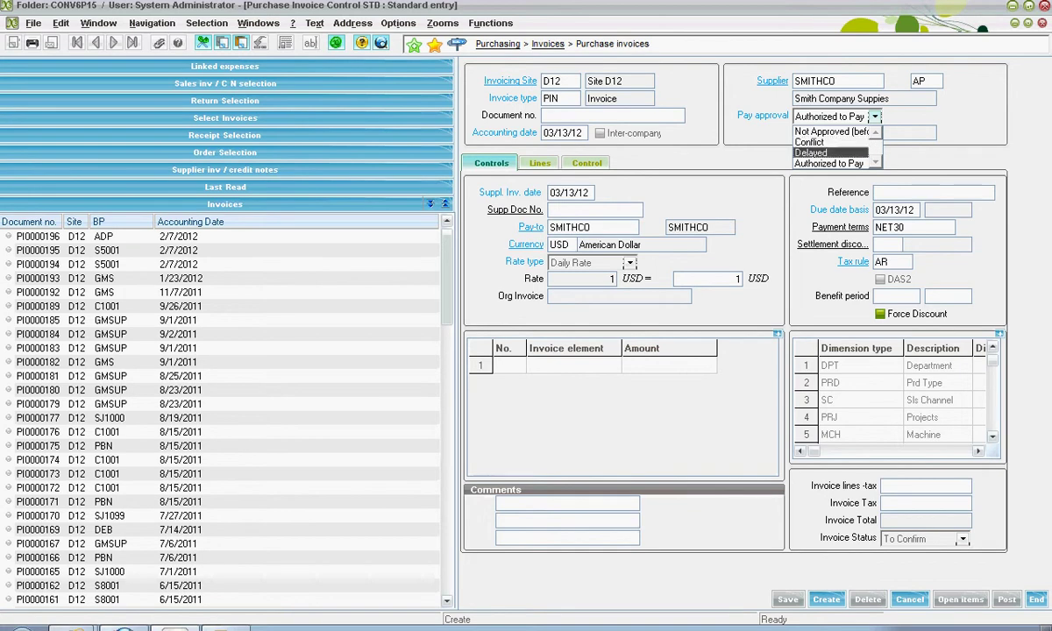
key("Return")
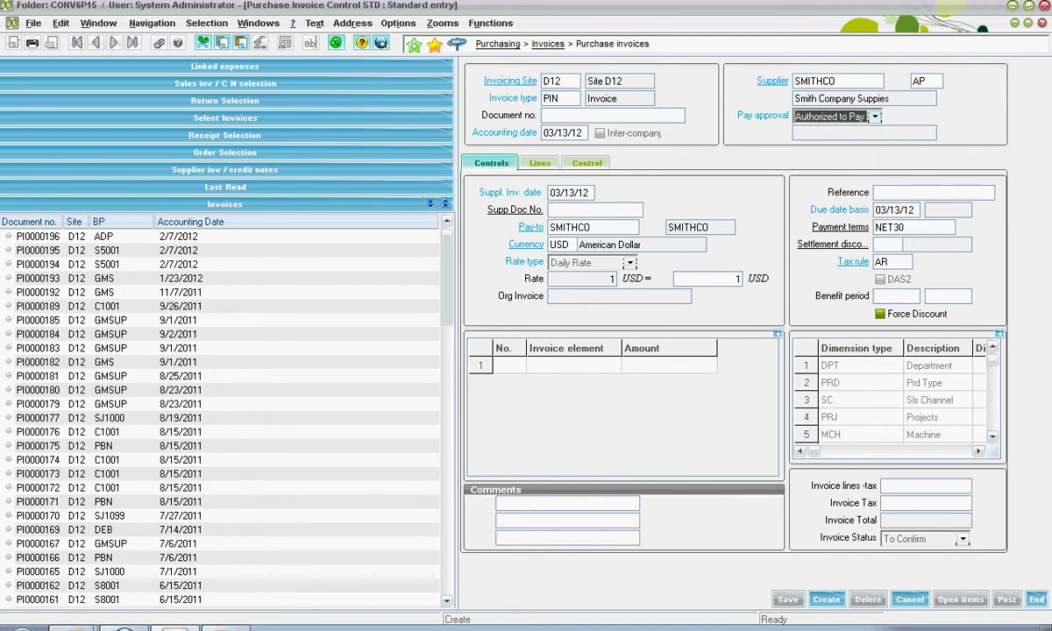
- Set the supplier invoice date to 03/11/12 and the supplier document number to 8642567, accepting the default pay-to and payment terms
key("Tab")
type("0")
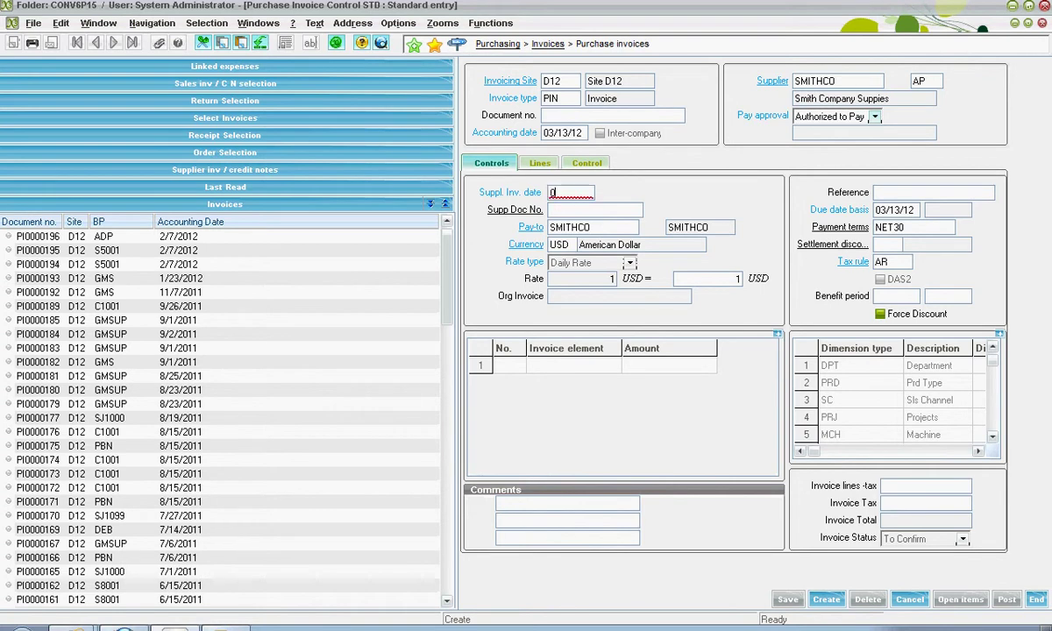
type("3/11/12")
key("Tab")
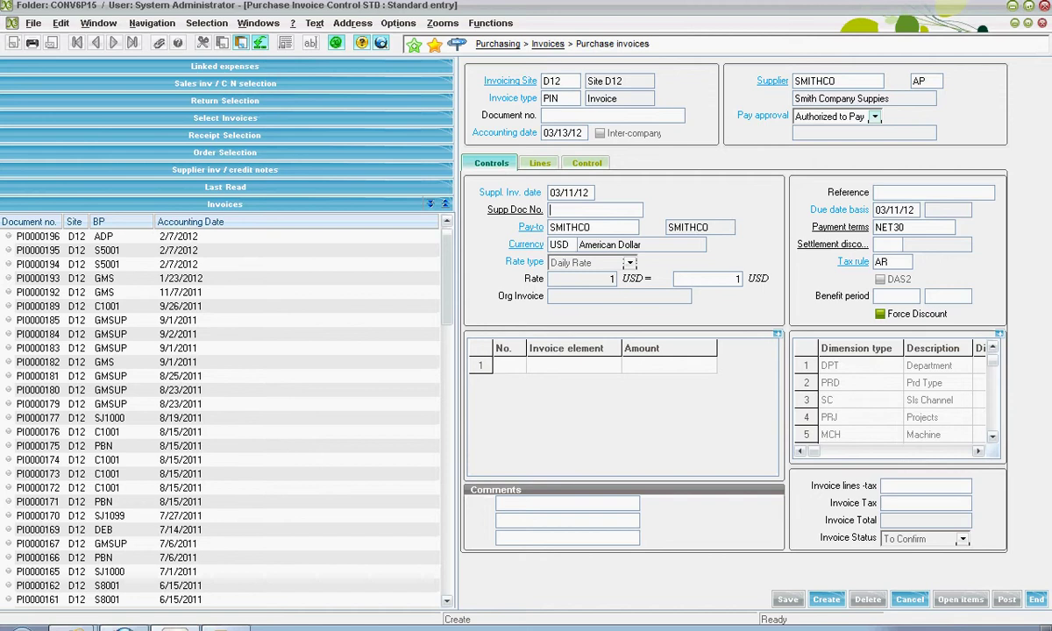
type("8642567")
left_click(549, 192)
key("Tab")
key("Tab")
key("Tab")
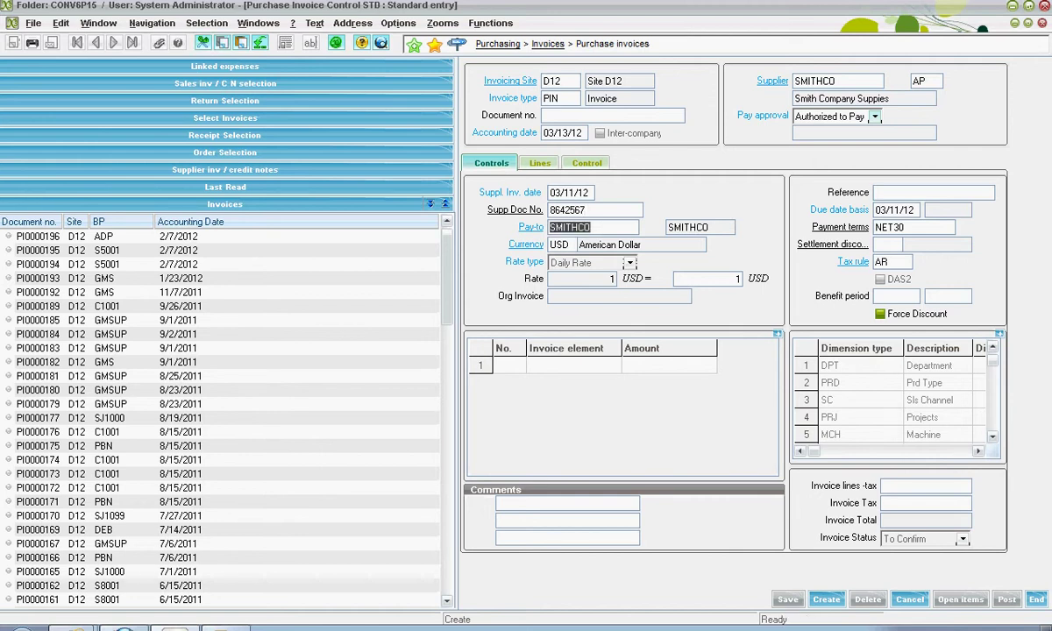
key("Tab")
key("Tab")
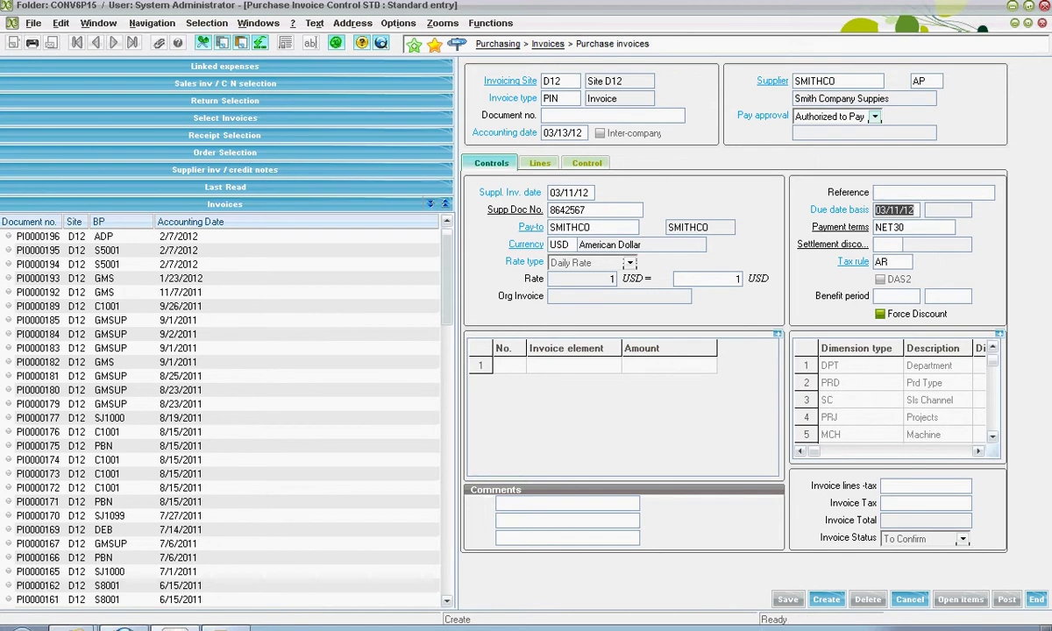
key("Tab")
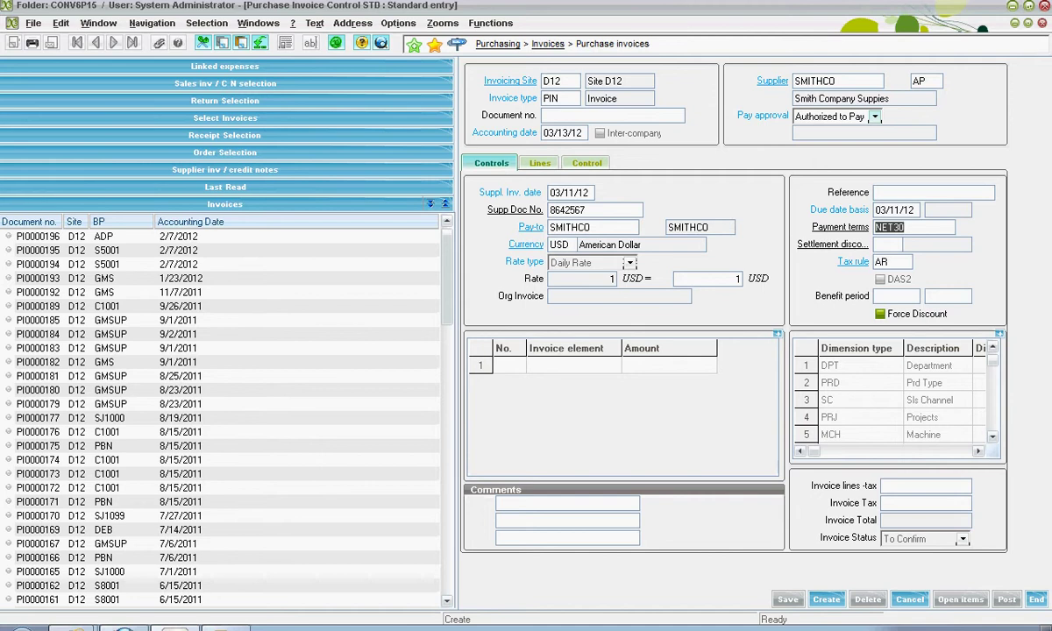
key("Tab")
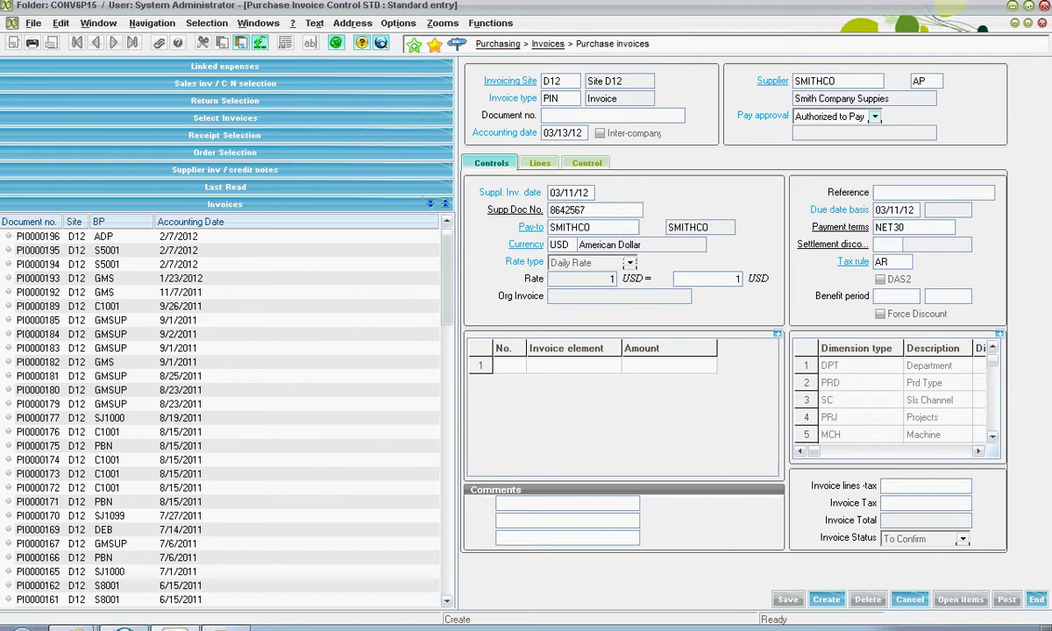
- Add receipt REC0000166, dated 03/13/2012, to the invoice lines
left_click(539, 163)
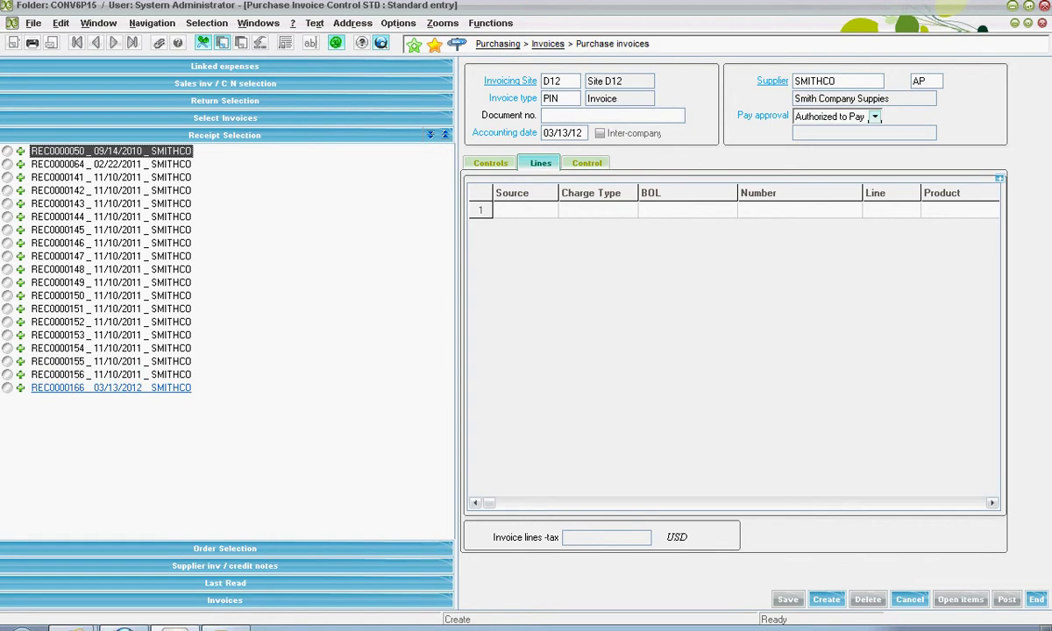
left_click(111, 387)
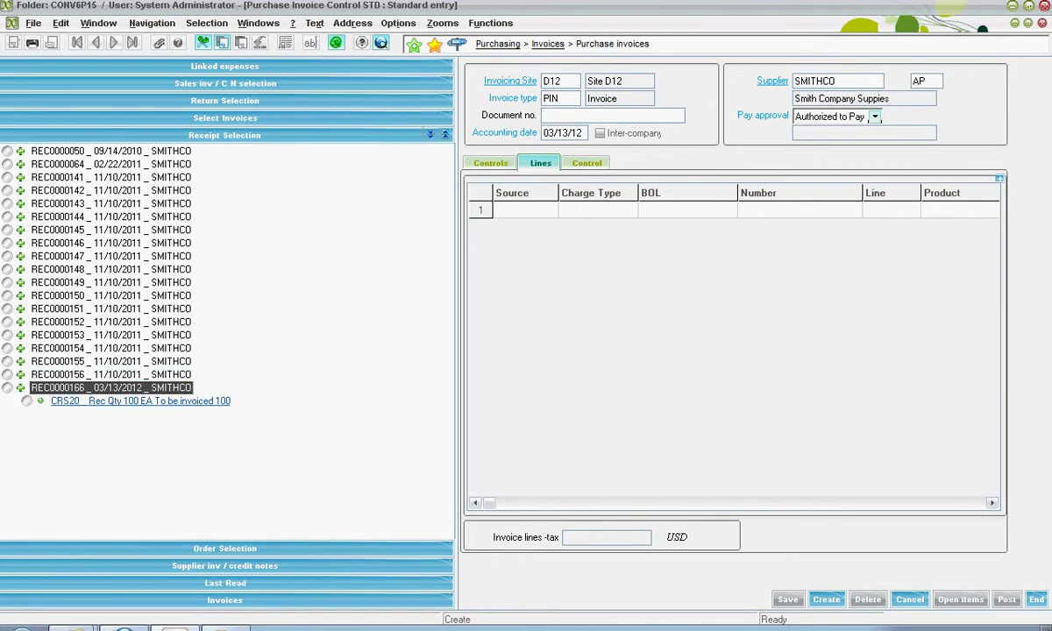
left_click(7, 387)
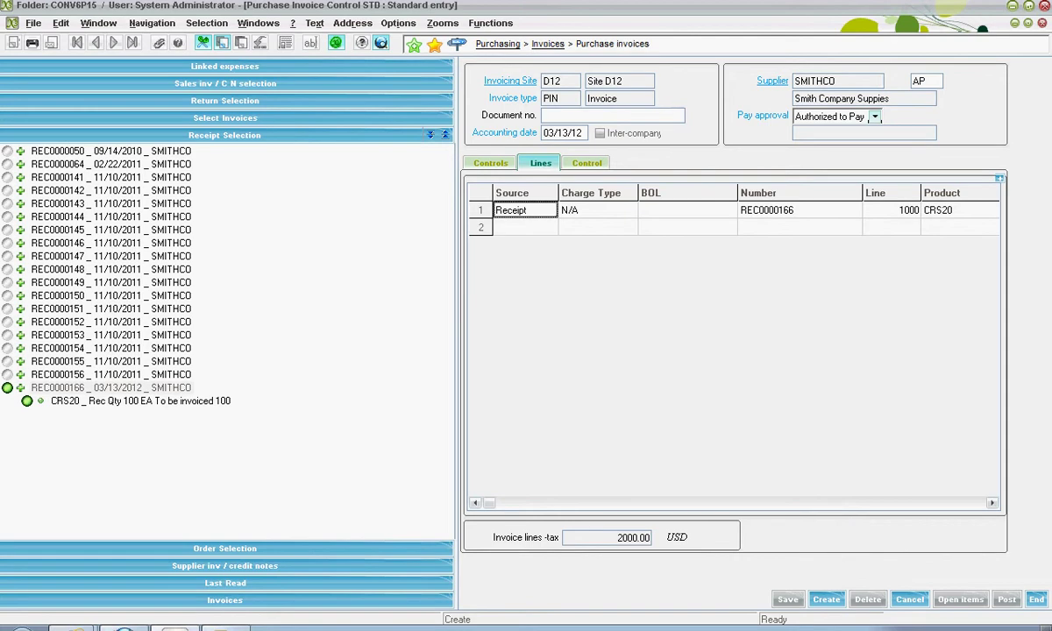
- Examine the receipt line's invoiced quantity, net price, line amount, account and tax details, keeping Purchase as its type
left_click_drag(489, 502, 520, 502)
scroll(731, 350, "right", 2)
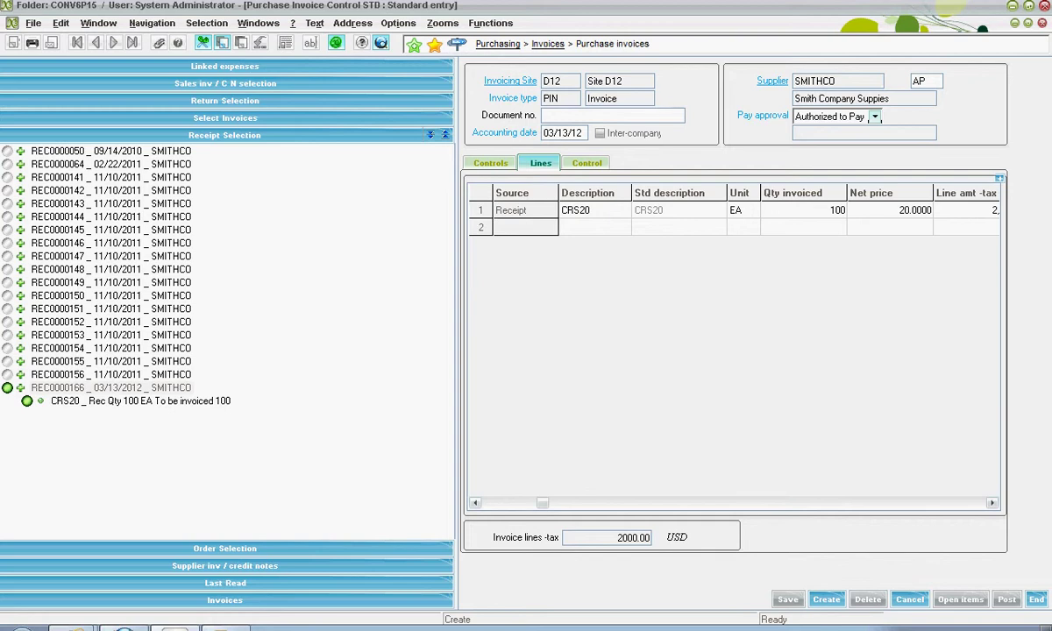
scroll(732, 350, "right", 3)
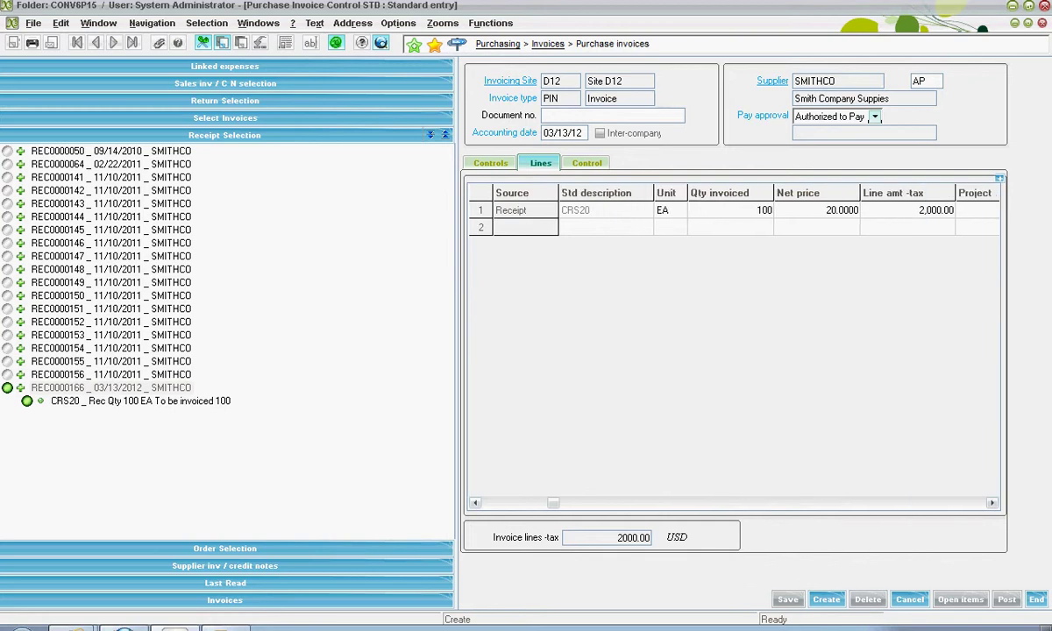
scroll(735, 350, "right", 2)
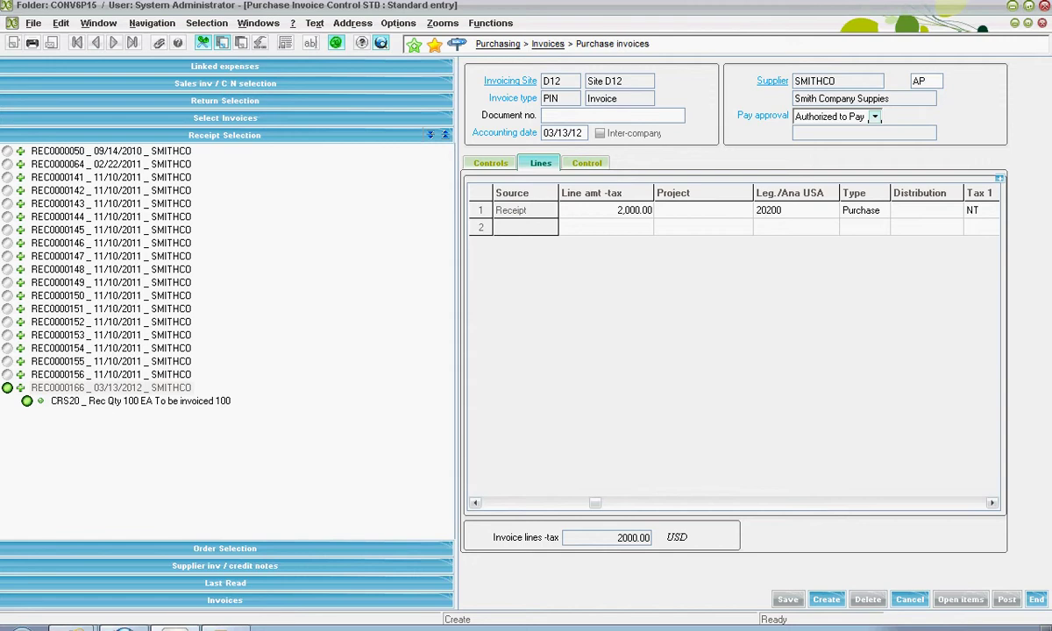
scroll(735, 351, "right", 2)
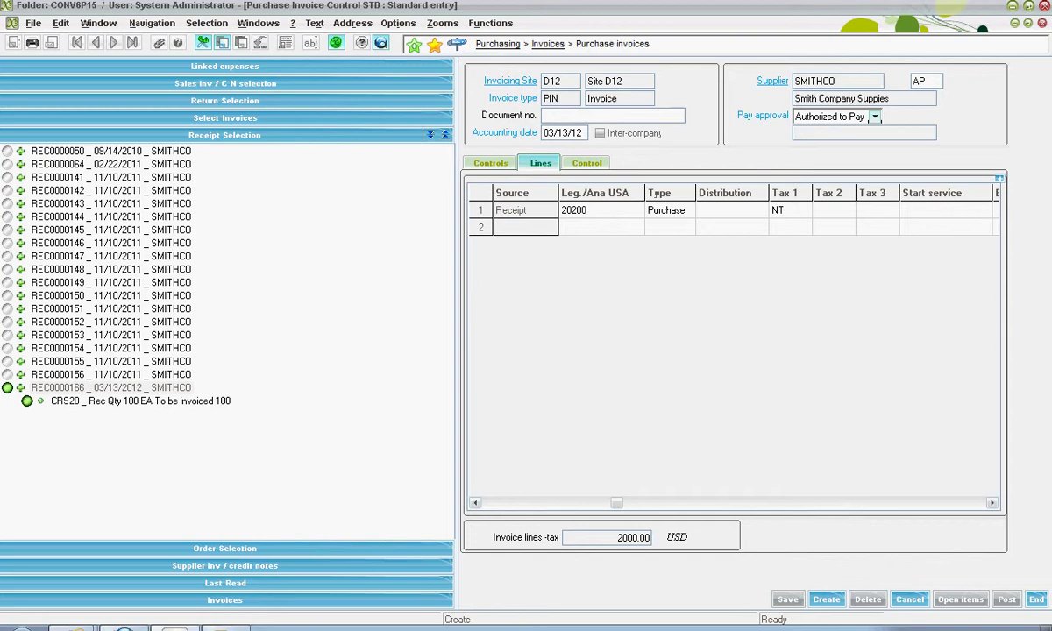
left_click(666, 211)
left_click(686, 210)
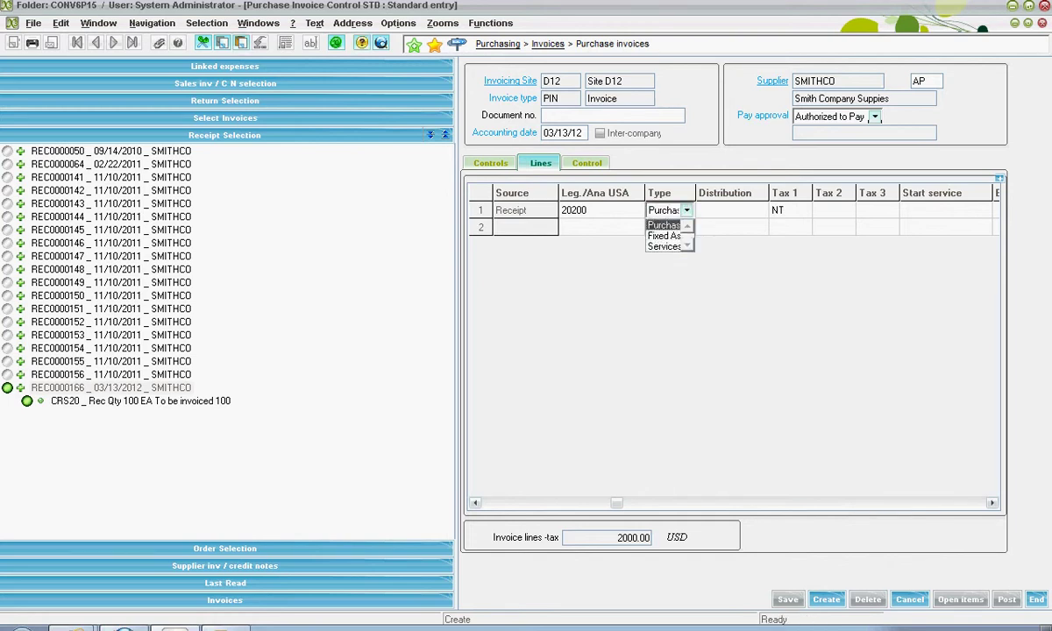
left_click(668, 225)
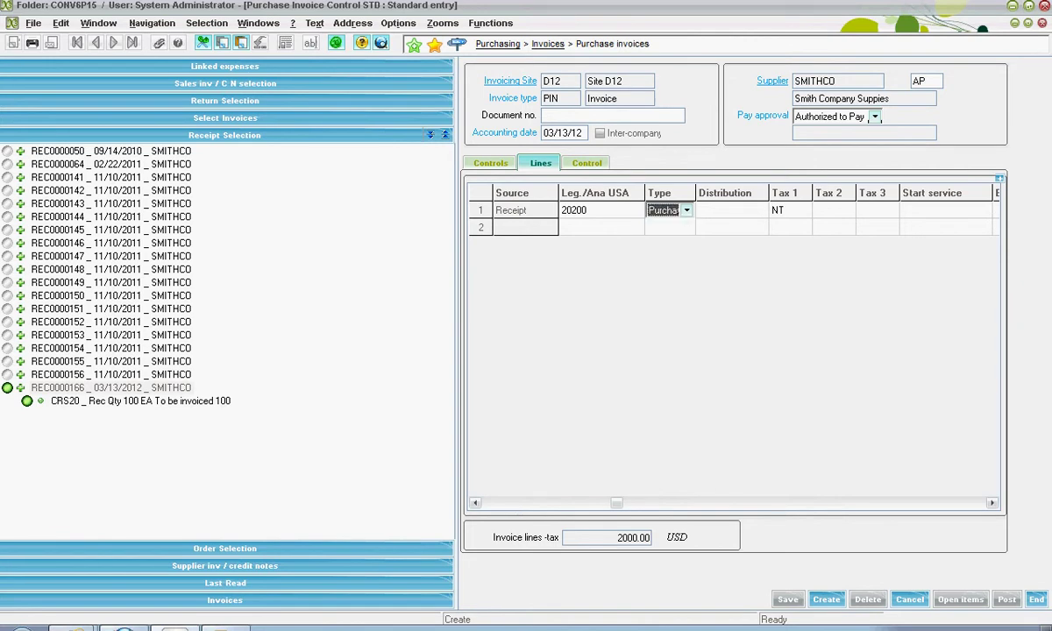
left_click_drag(616, 502, 680, 502)
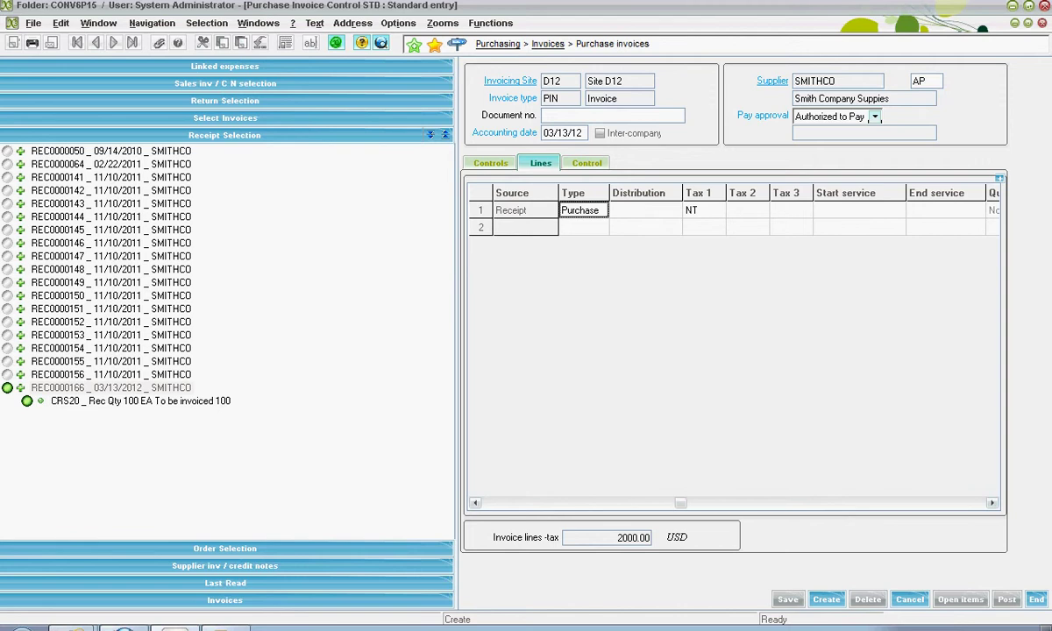
key("Return")
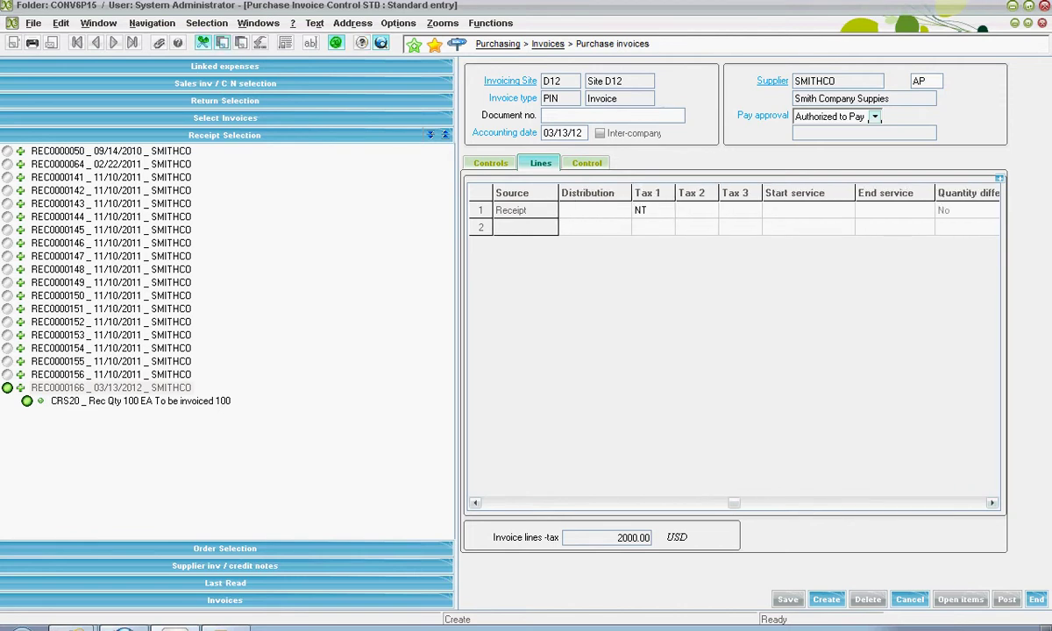
- Add invoicing element 2, Freight charges, to the first row of the Invoicing Elements table
left_click(586, 162)
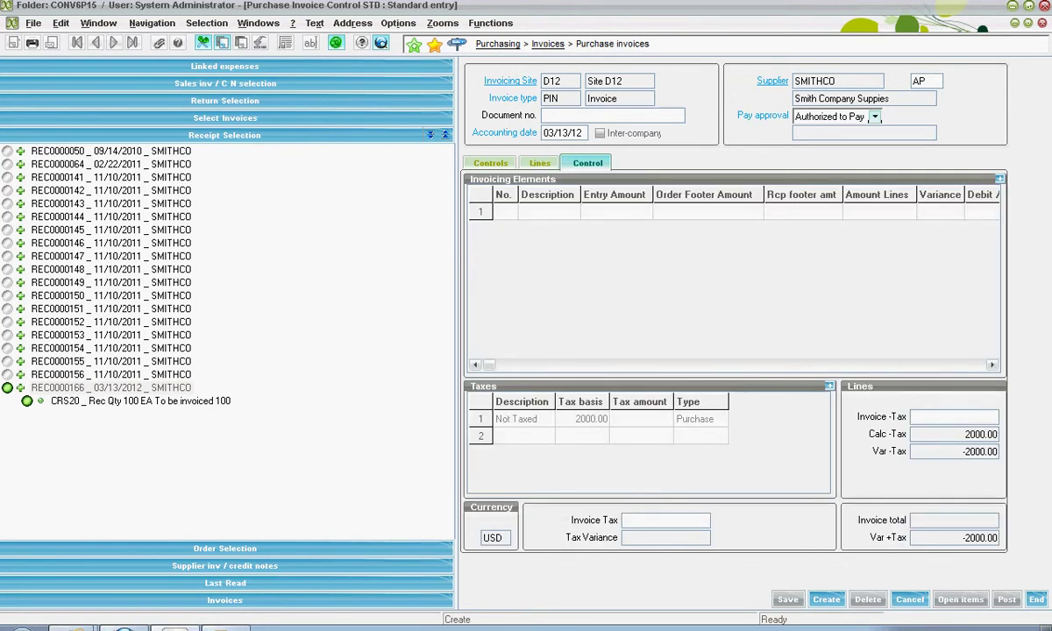
left_click(505, 211)
right_click(511, 211)
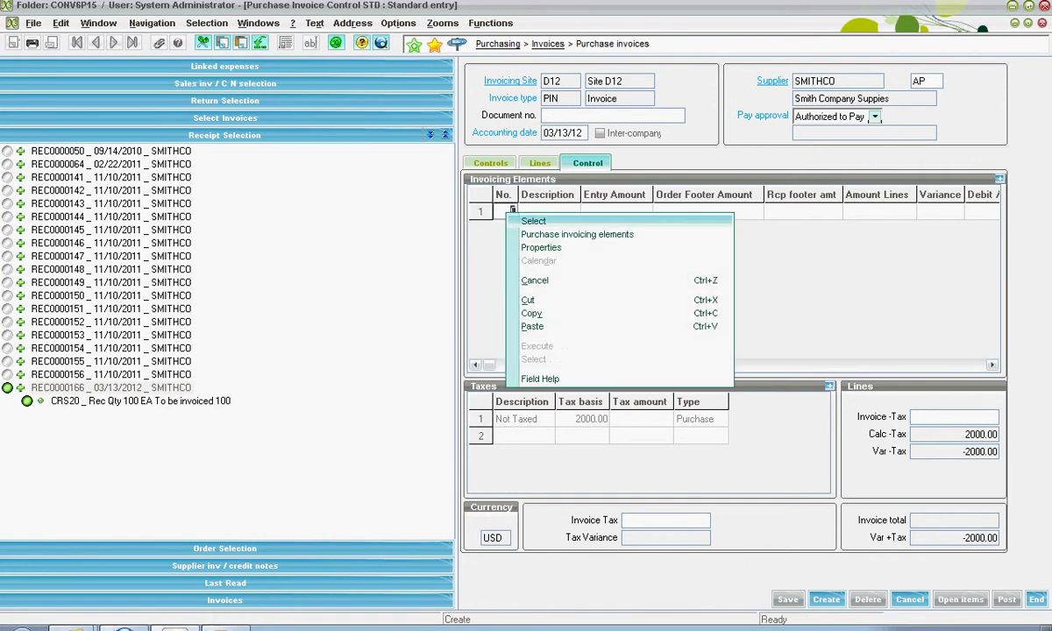
left_click(536, 222)
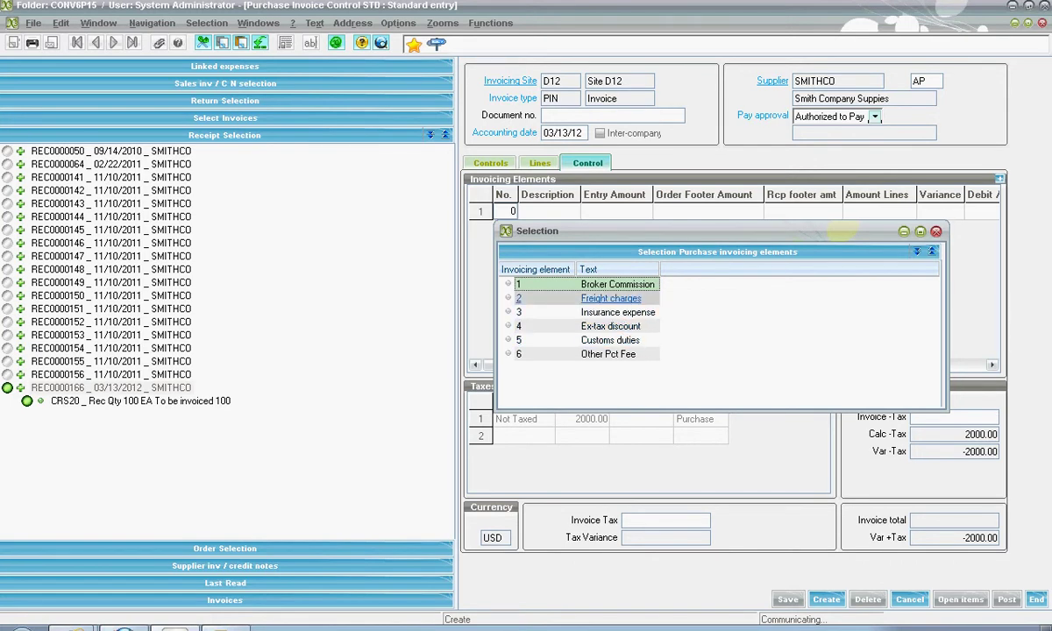
left_click(611, 298)
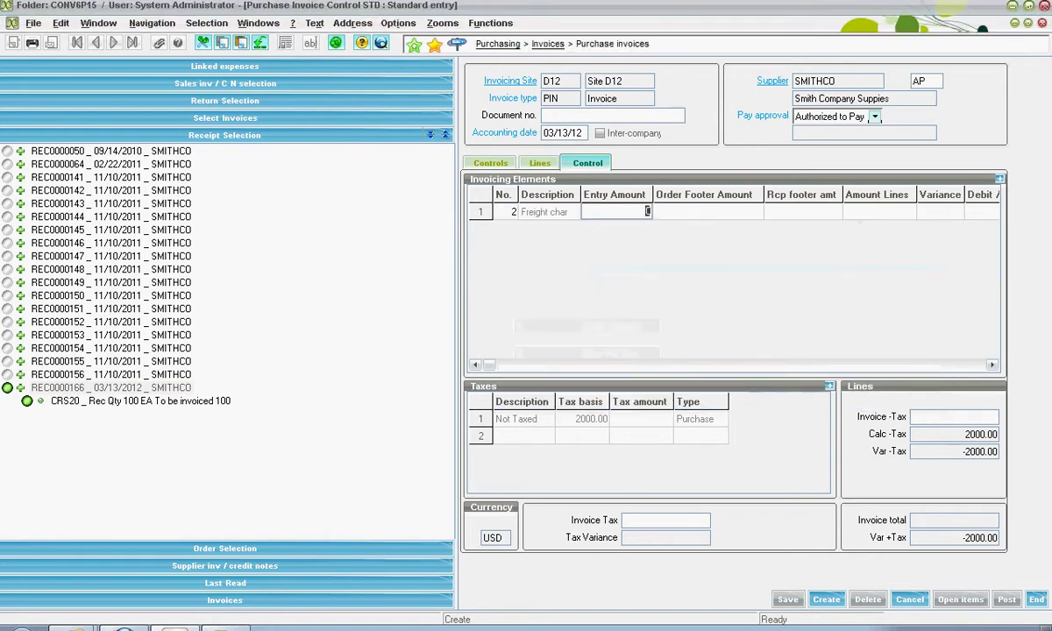
- Set the freight element's entry amount and order footer amount to 25 each, accepting its default tax and account
type("25")
key("Tab")
type("25")
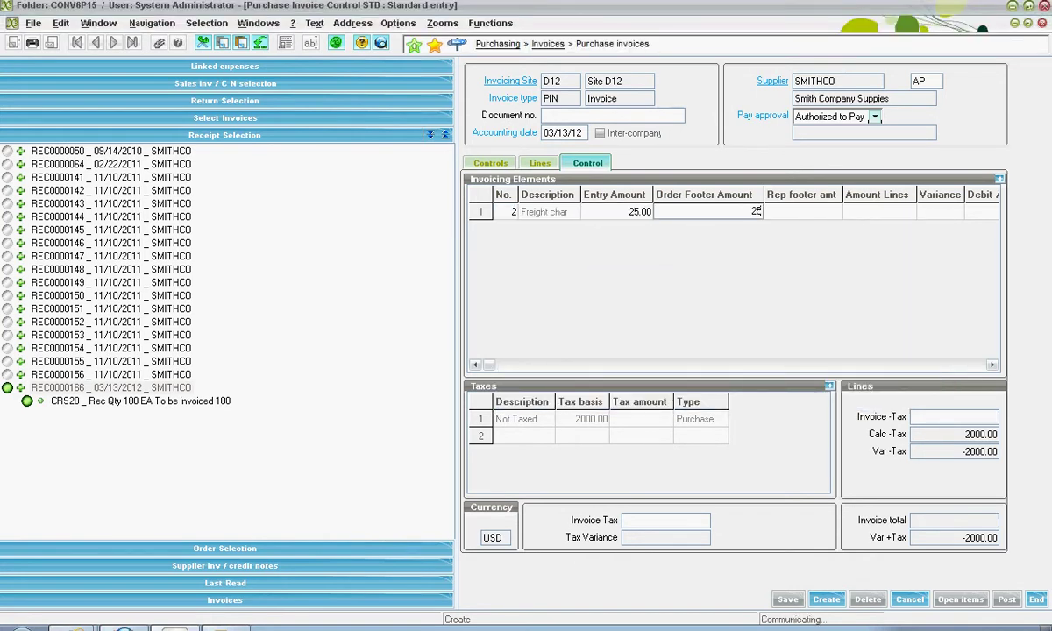
key("Tab")
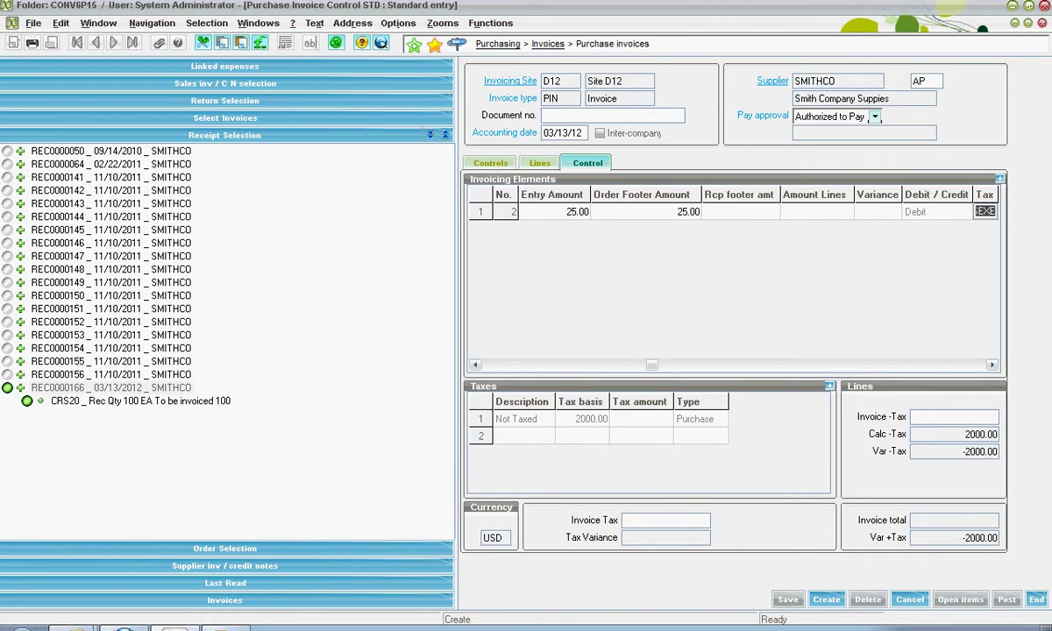
key("Tab")
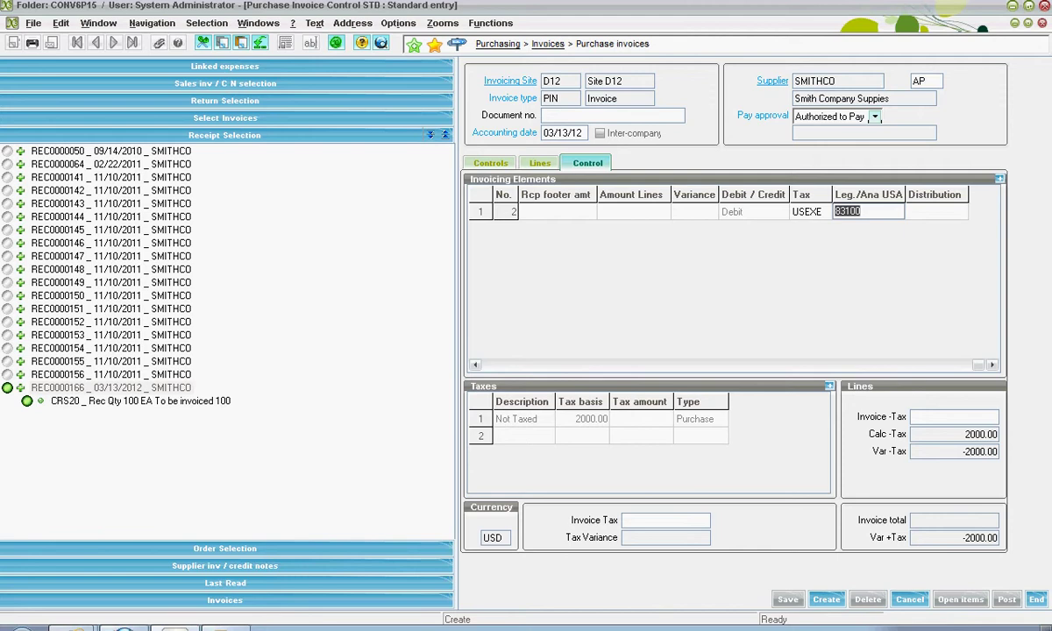
key("Tab")
key("Tab")
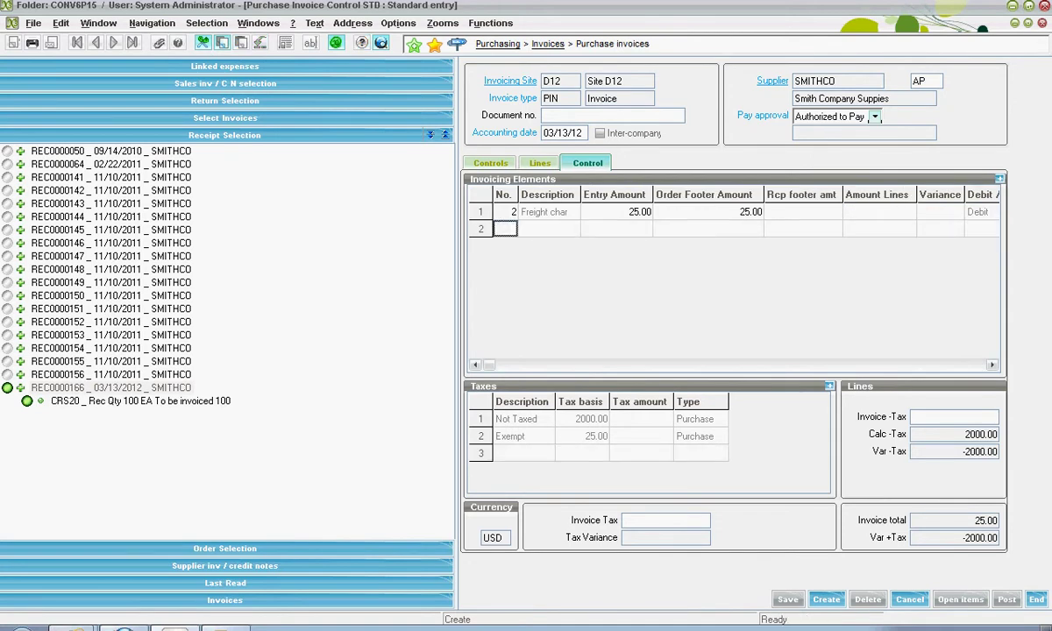
- Set the invoice lines amount excluding tax to 2000, leave the invoice tax empty, and create the invoice
left_click(539, 163)
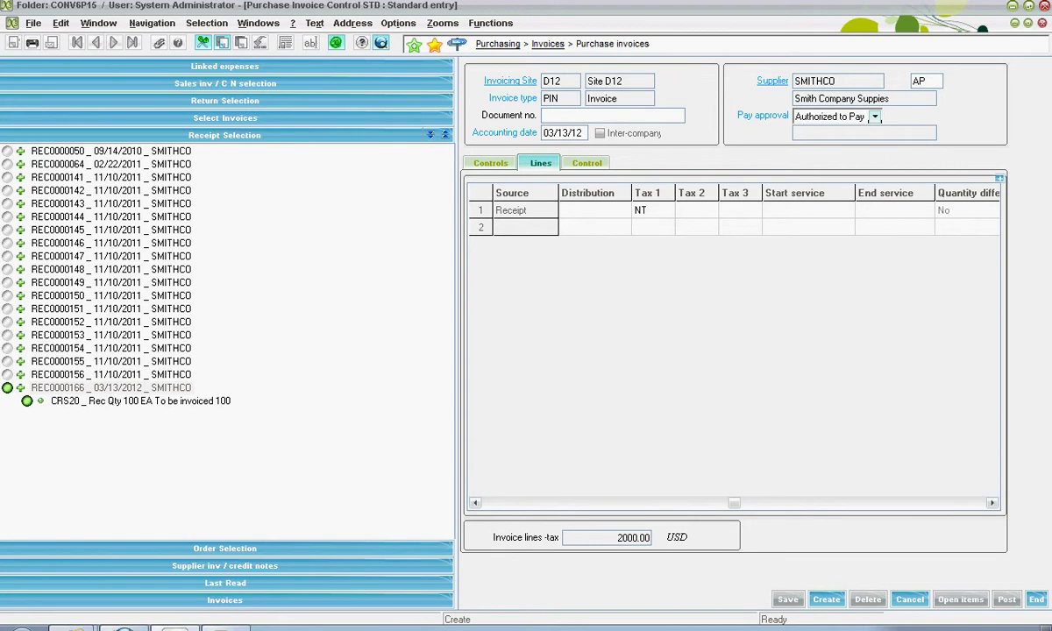
left_click(490, 163)
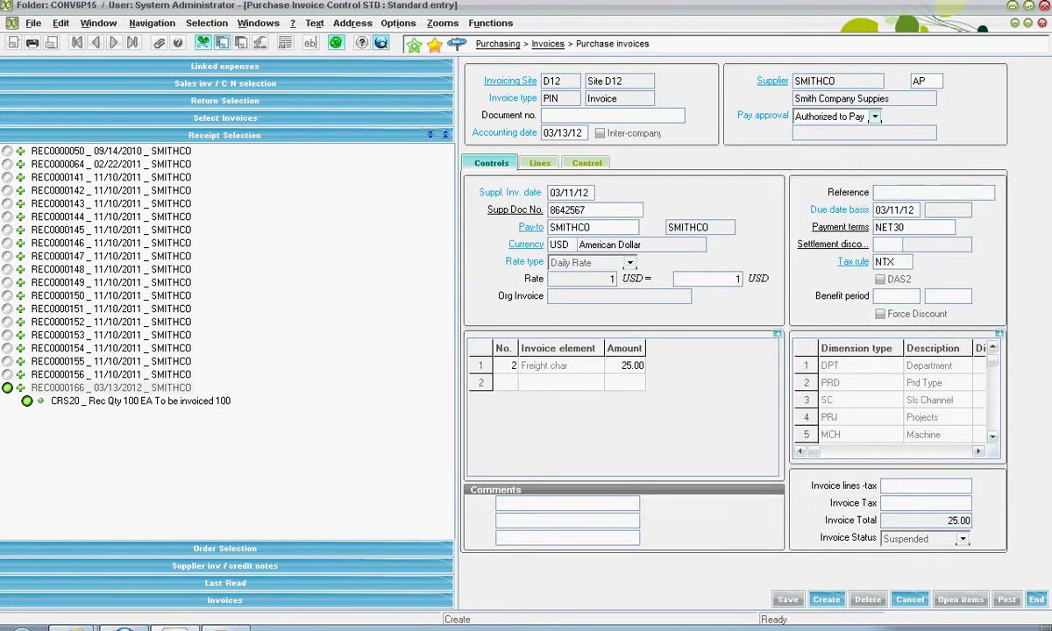
left_click(964, 486)
type("20")
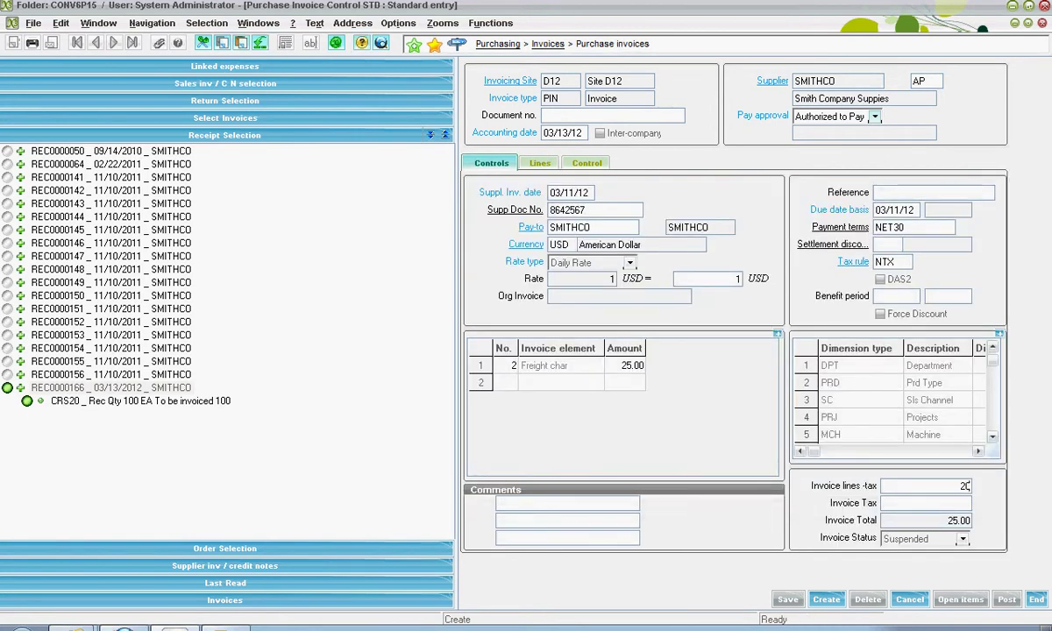
type("00")
left_click(966, 502)
left_click(826, 598)
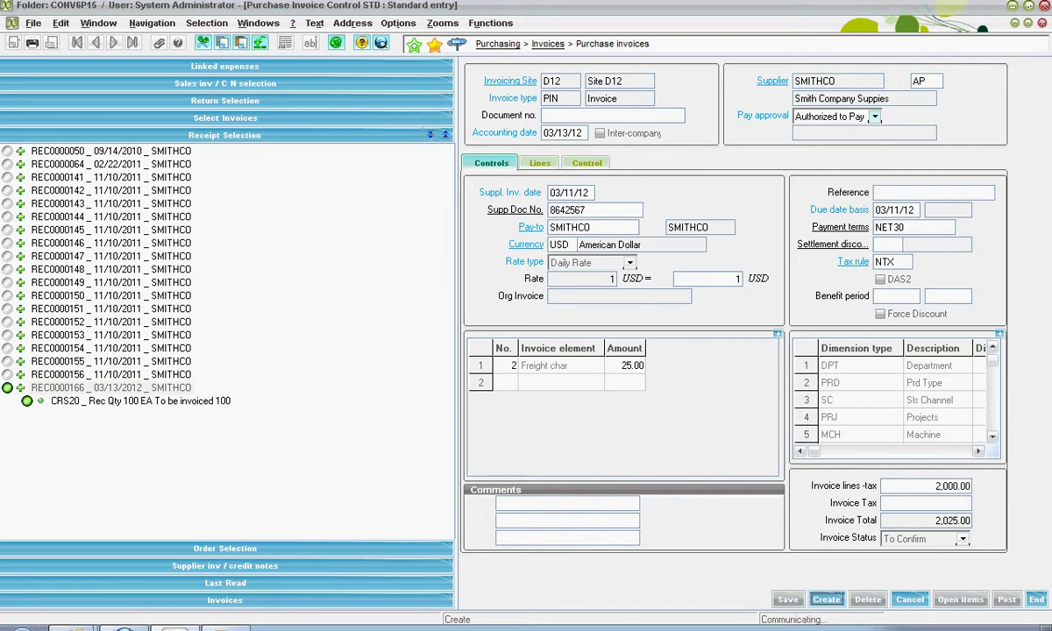